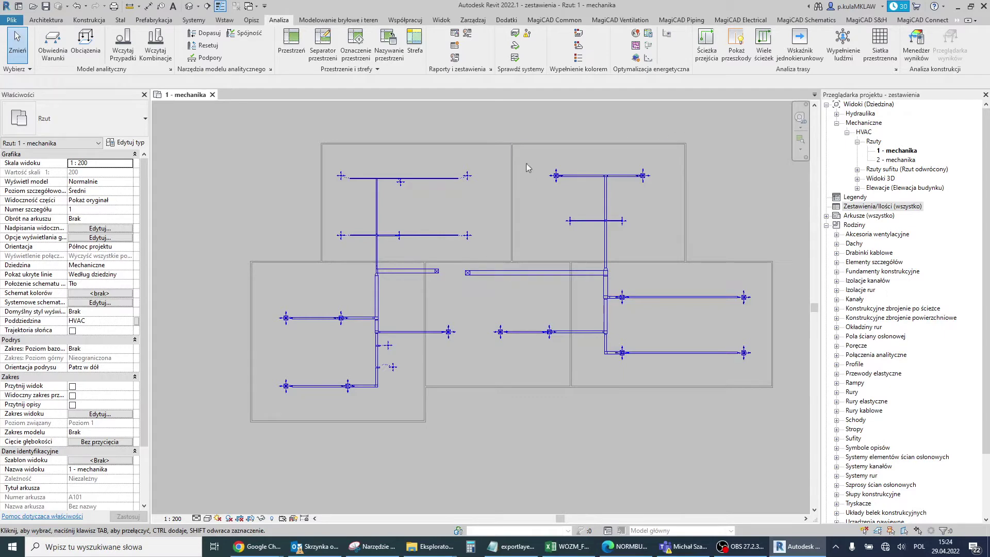
Start a new schedule via Zestawienia/Ilości on the Analiza tab.
{"action": "left_click", "coordinate": [455, 47]}
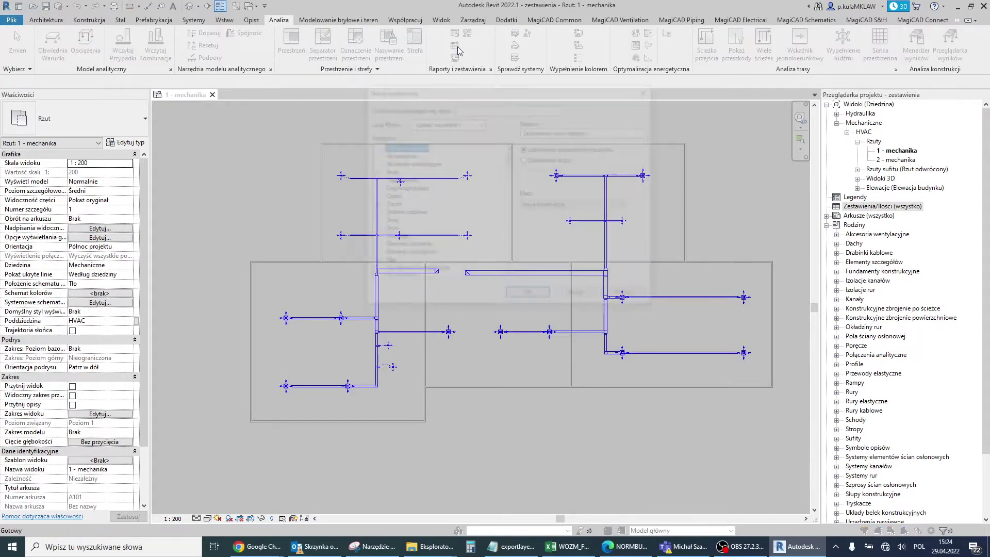
Create a Pomieszczenia category schedule named 'Zestawienie pomieszczeń'.
{"action": "left_click_drag", "start_coordinate": [510, 162], "coordinate": [518, 208]}
{"action": "left_click", "coordinate": [400, 205]}
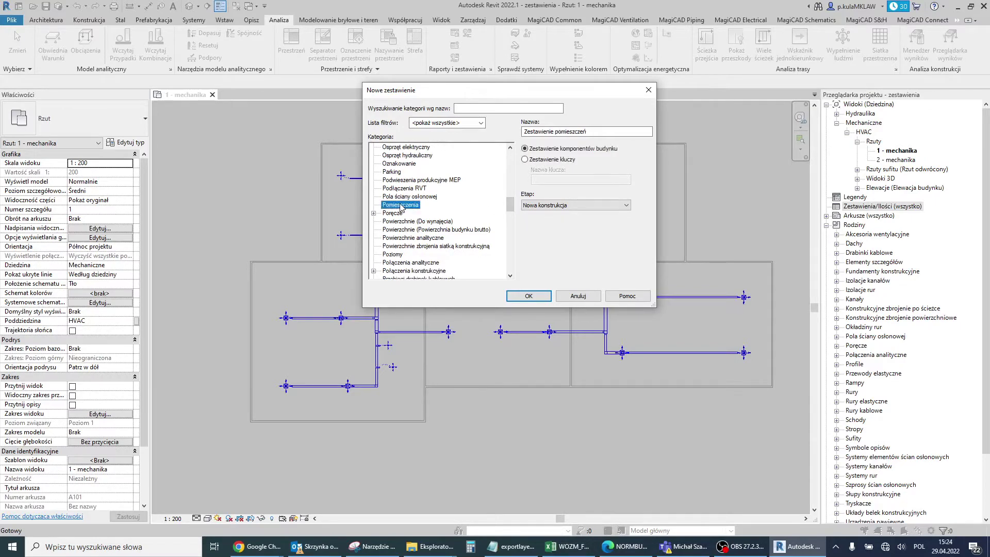
{"action": "left_click", "coordinate": [530, 297]}
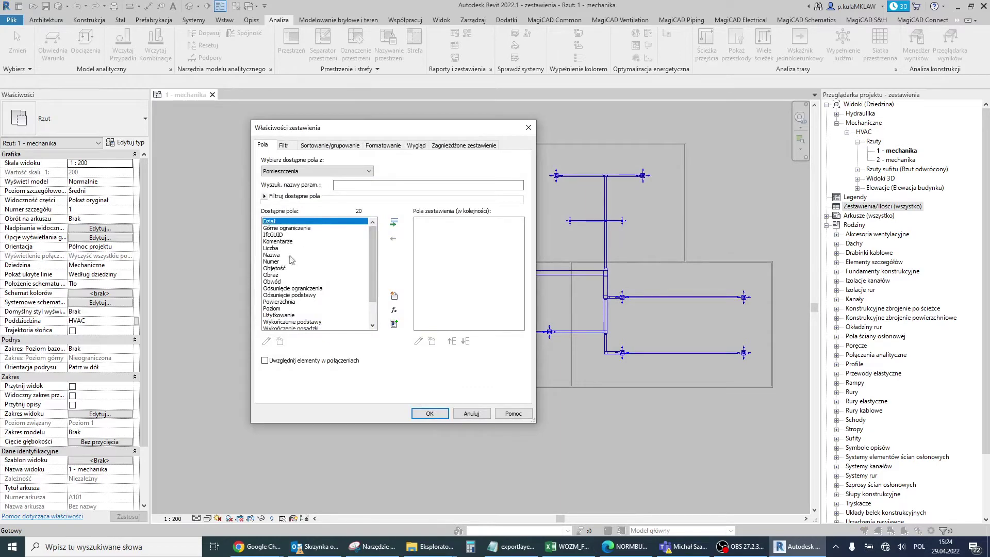
{"action": "mouse_move", "coordinate": [272, 255]}
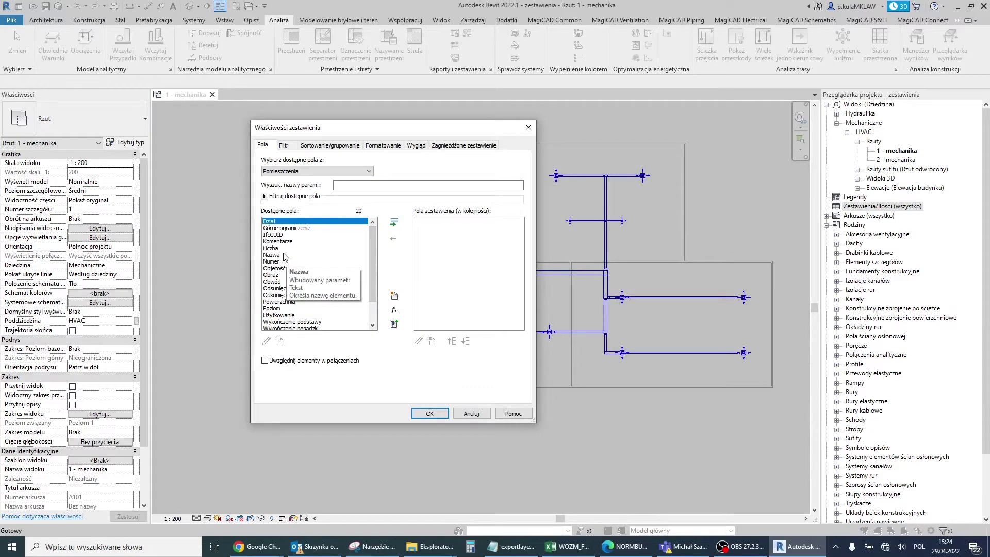
Add the Numer and Nazwa fields to the room schedule's columns.
{"action": "left_click", "coordinate": [275, 261]}
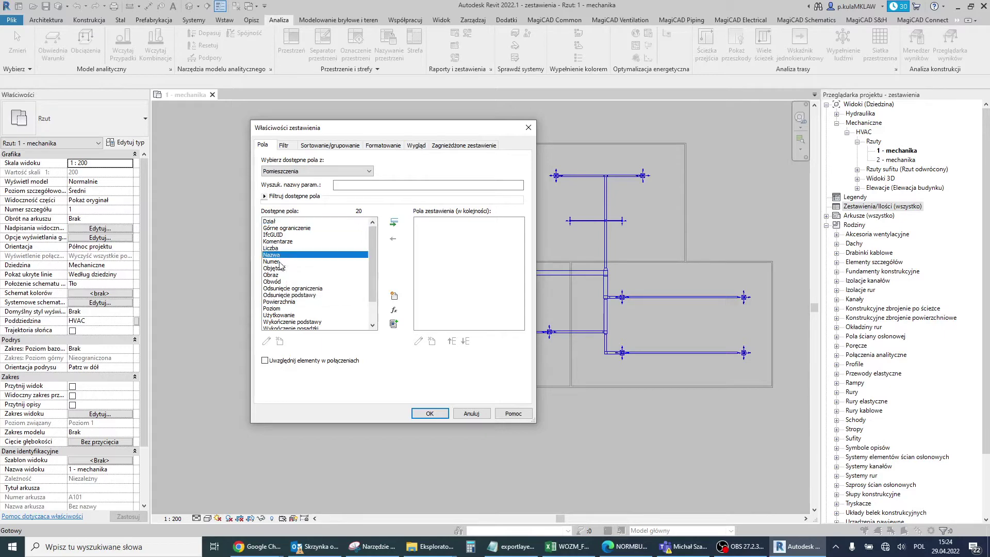
{"action": "left_click", "coordinate": [393, 222]}
{"action": "left_click", "coordinate": [300, 254]}
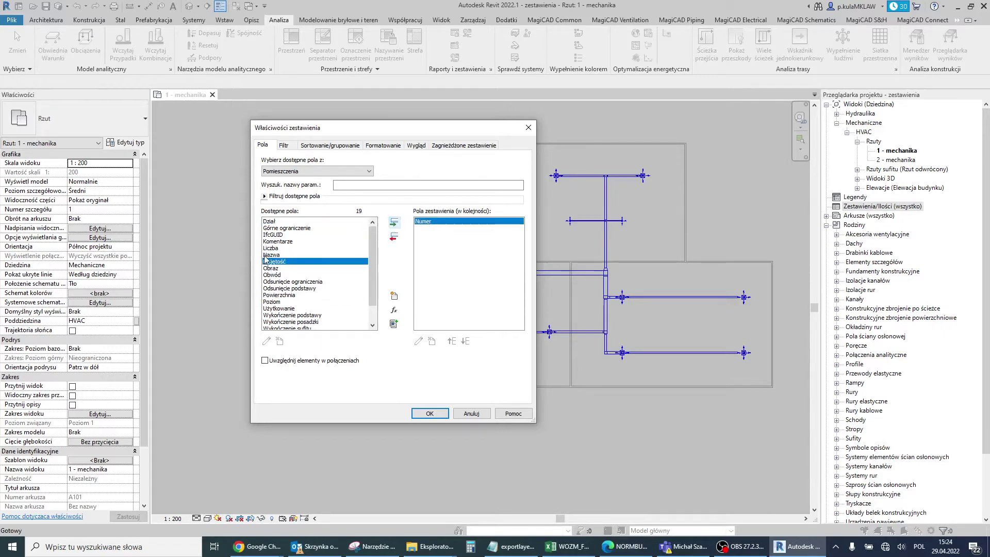
{"action": "left_click", "coordinate": [394, 223]}
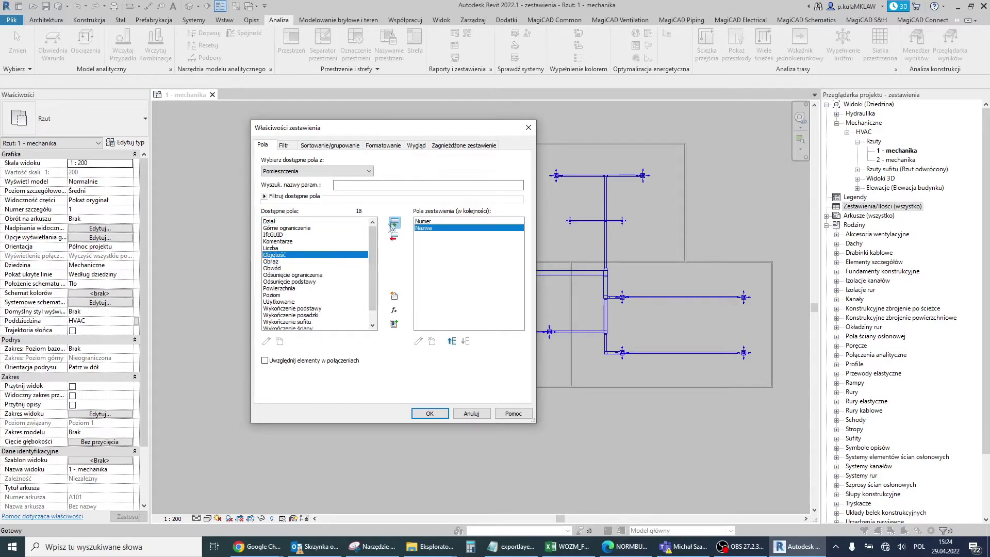
{"action": "left_click", "coordinate": [460, 147]}
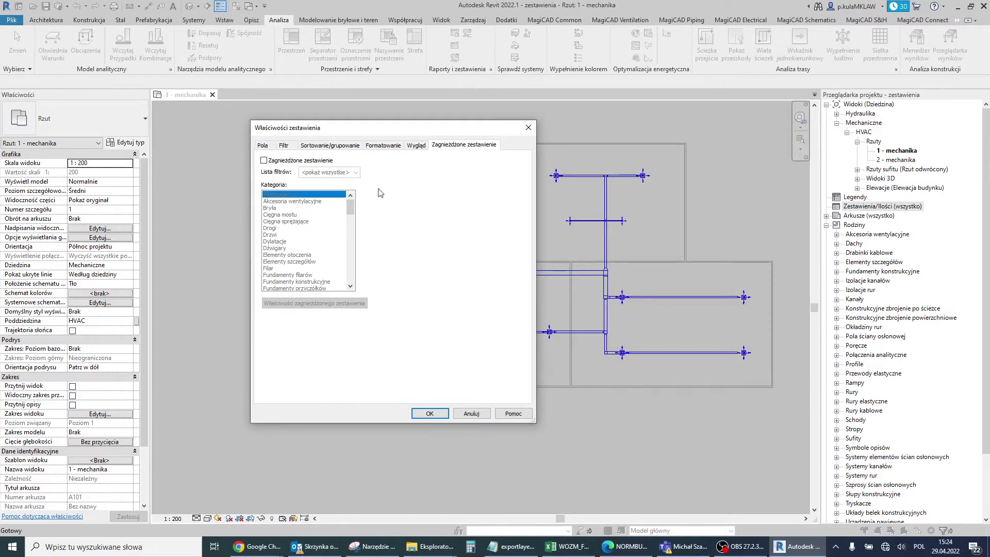
Enable a nested Złączki kanału schedule per room and open its properties.
{"action": "left_click", "coordinate": [264, 160]}
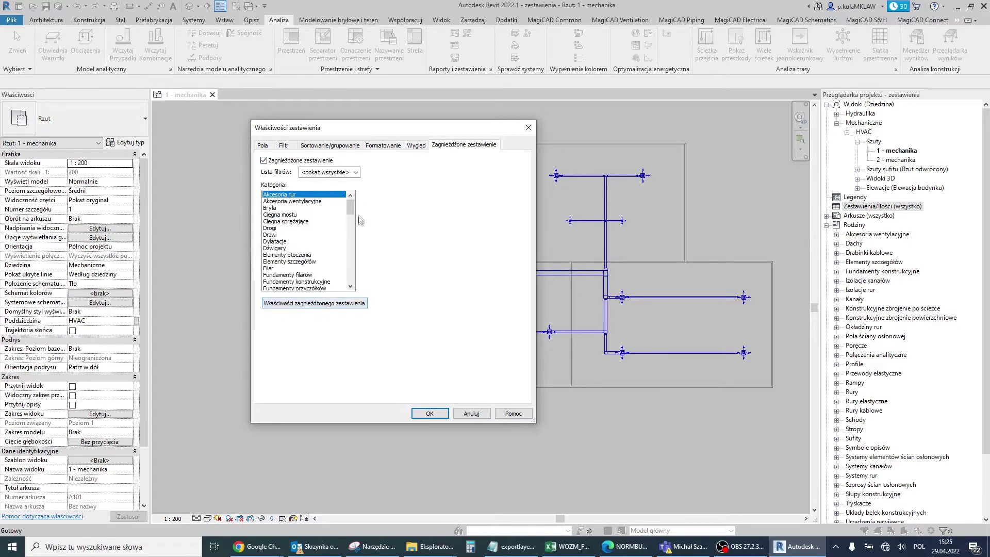
{"action": "left_click_drag", "start_coordinate": [350, 205], "coordinate": [349, 278]}
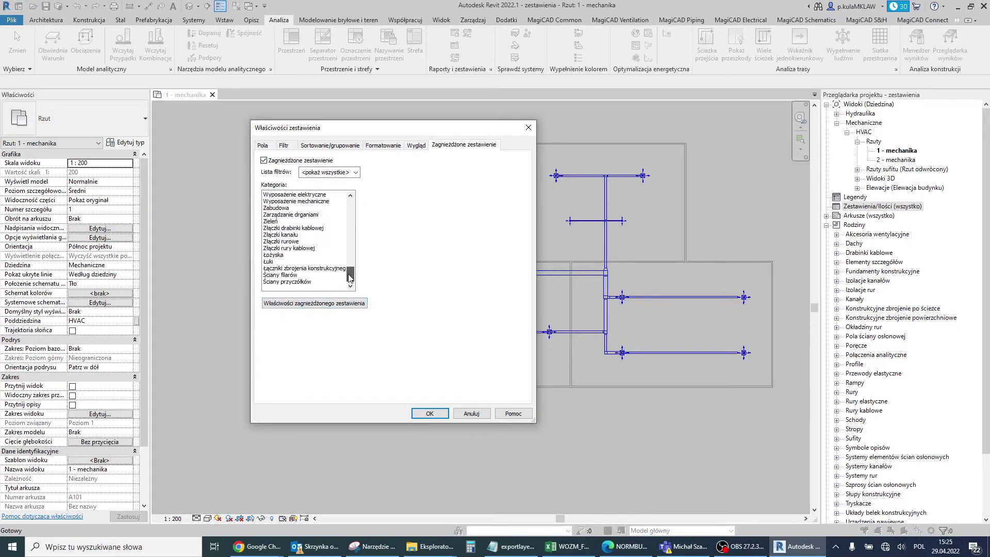
{"action": "left_click", "coordinate": [280, 235]}
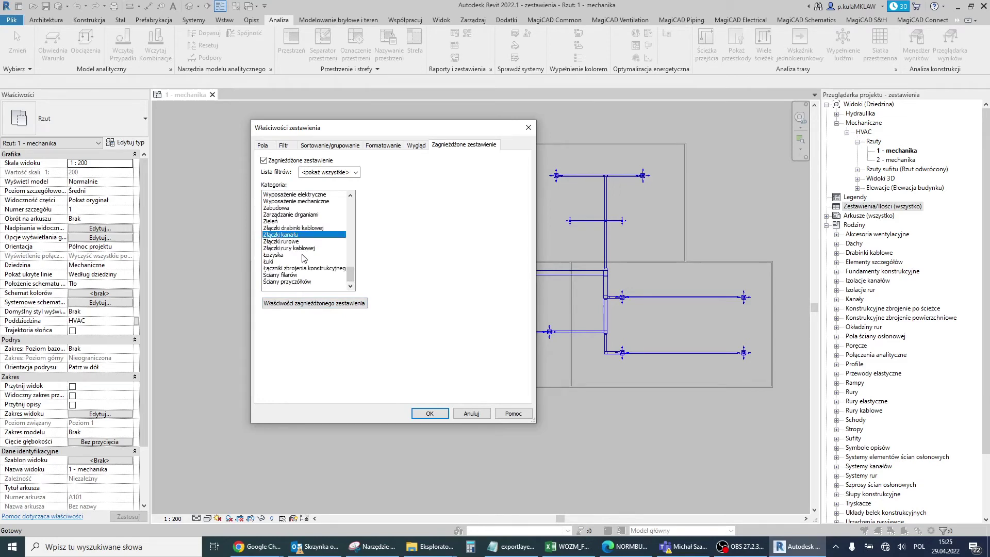
{"action": "left_click", "coordinate": [326, 307]}
{"action": "left_click_drag", "start_coordinate": [400, 135], "coordinate": [582, 188]}
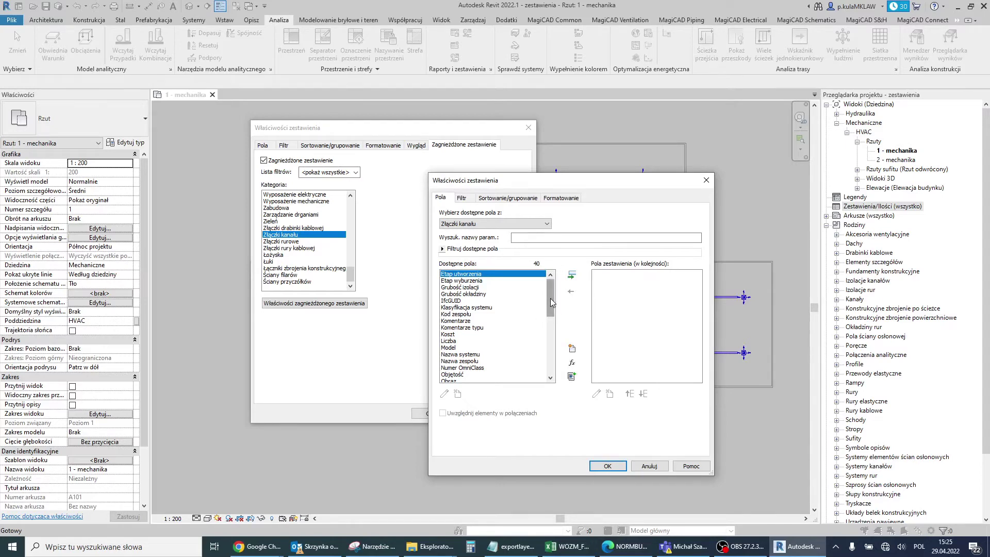
Give the nested schedule Rodzina i typ, Wielkość and Liczba columns, then generate it.
{"action": "scroll", "coordinate": [480, 326], "scroll_direction": "down", "scroll_amount": 4}
{"action": "scroll", "coordinate": [492, 317], "scroll_direction": "down", "scroll_amount": 4}
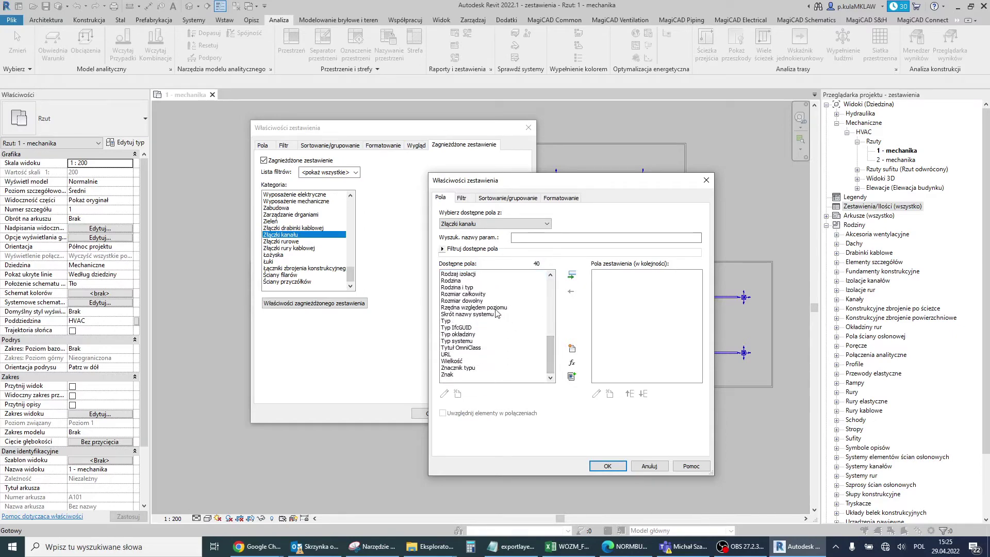
{"action": "left_click", "coordinate": [494, 287]}
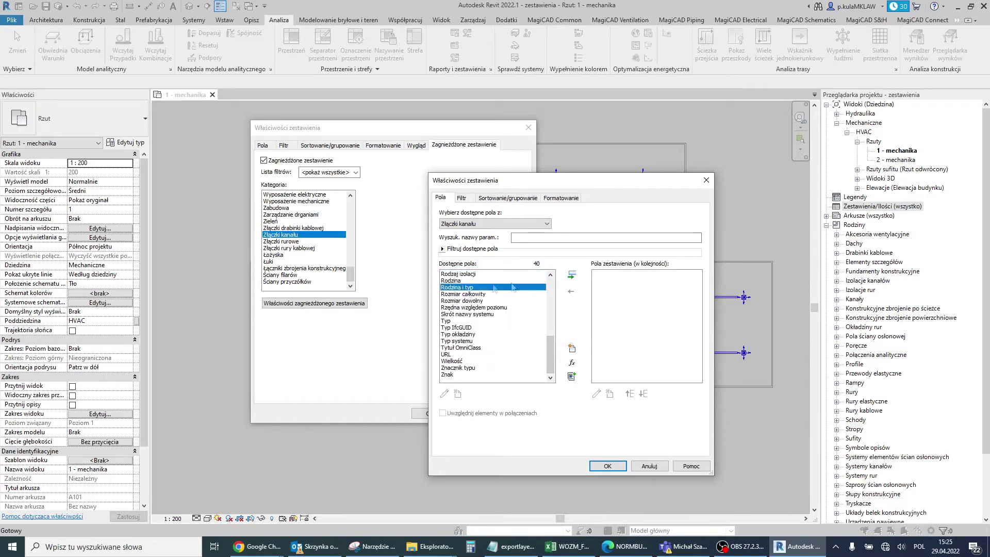
{"action": "left_click", "coordinate": [572, 276]}
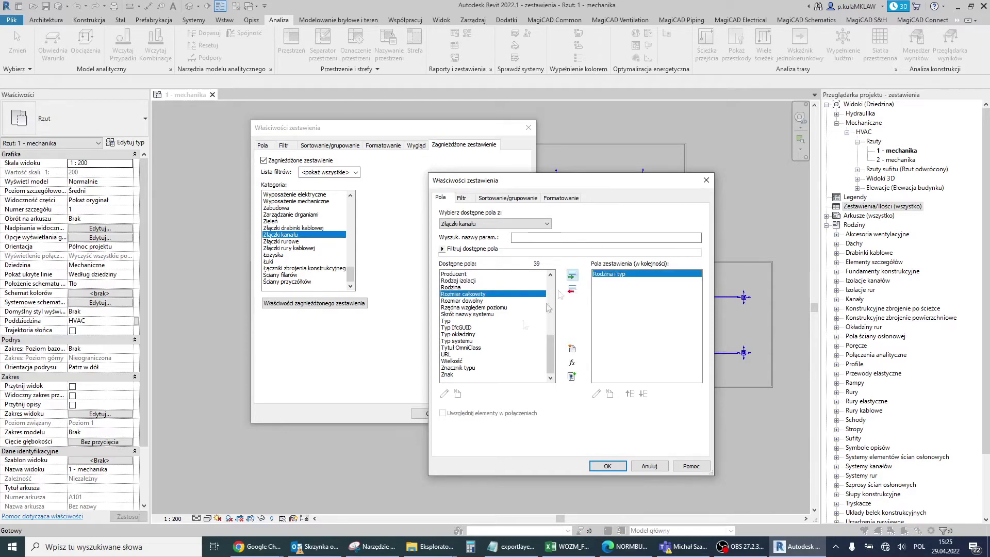
{"action": "left_click", "coordinate": [456, 361]}
{"action": "left_click", "coordinate": [572, 277]}
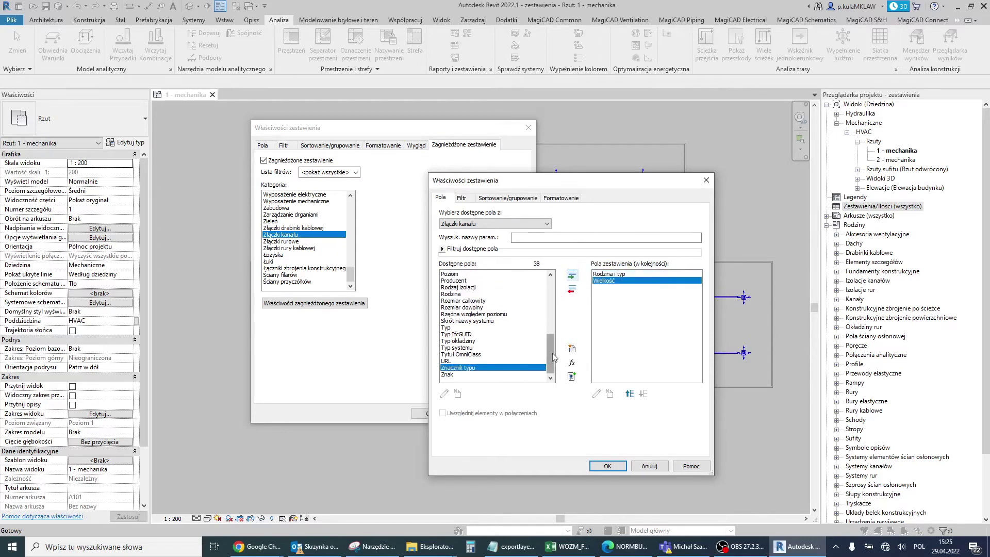
{"action": "left_click_drag", "start_coordinate": [552, 357], "coordinate": [556, 286]}
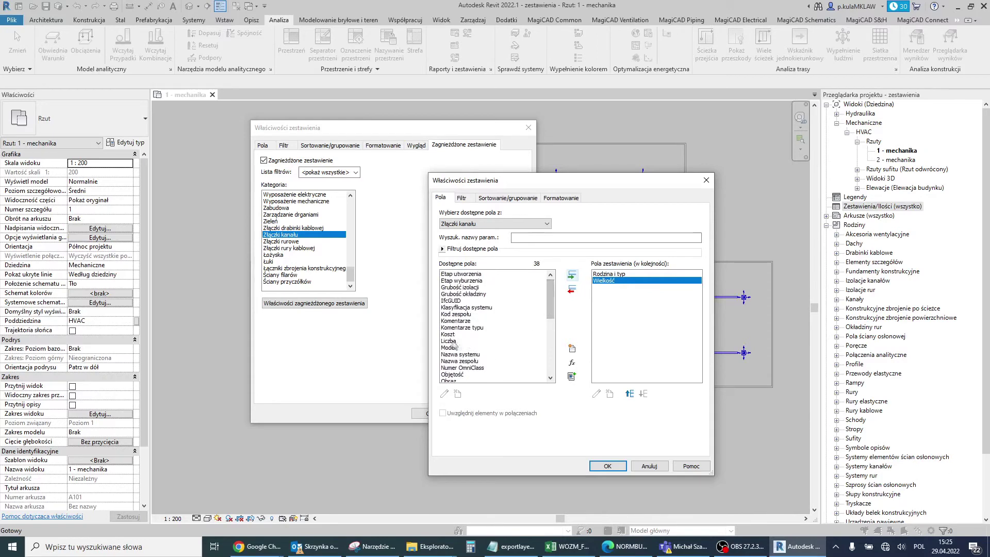
{"action": "left_click", "coordinate": [572, 275]}
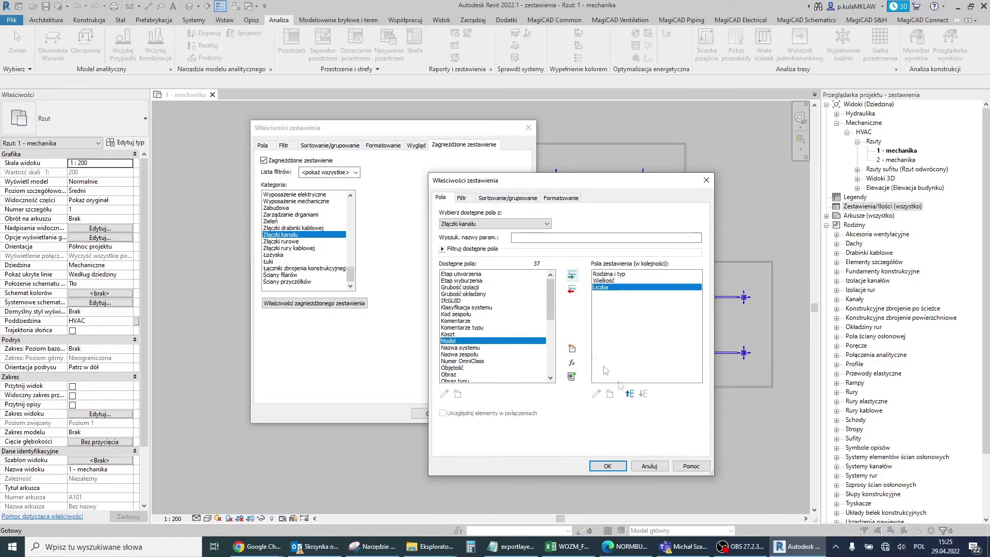
{"action": "left_click", "coordinate": [606, 466]}
{"action": "left_click", "coordinate": [429, 413]}
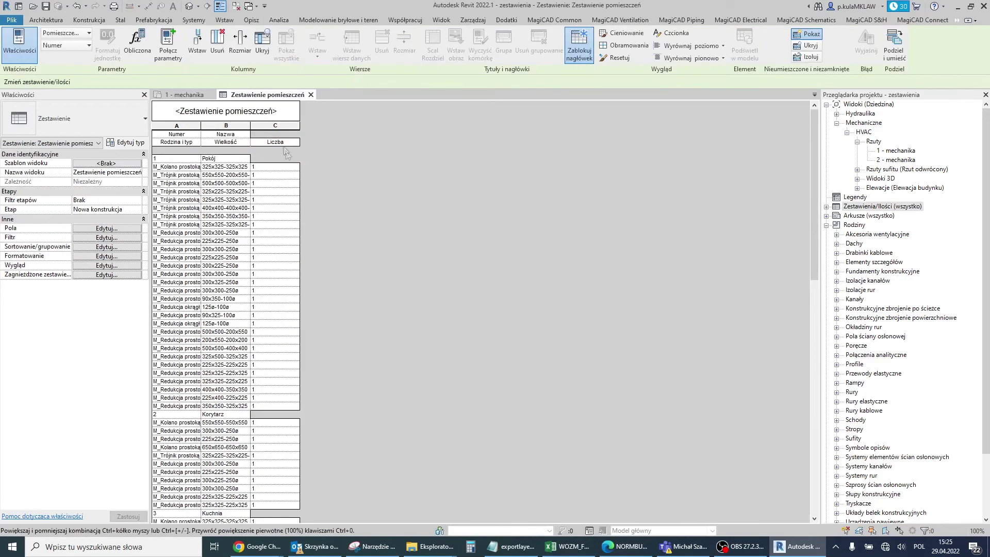
{"action": "scroll", "coordinate": [268, 296], "scroll_direction": "down", "scroll_amount": 5}
{"action": "scroll", "coordinate": [268, 296], "scroll_direction": "down", "scroll_amount": 5}
{"action": "scroll", "coordinate": [268, 296], "scroll_direction": "up", "scroll_amount": 4}
{"action": "scroll", "coordinate": [268, 297], "scroll_direction": "up", "scroll_amount": 3}
{"action": "scroll", "coordinate": [268, 299], "scroll_direction": "up", "scroll_amount": 3}
{"action": "left_click", "coordinate": [128, 247]}
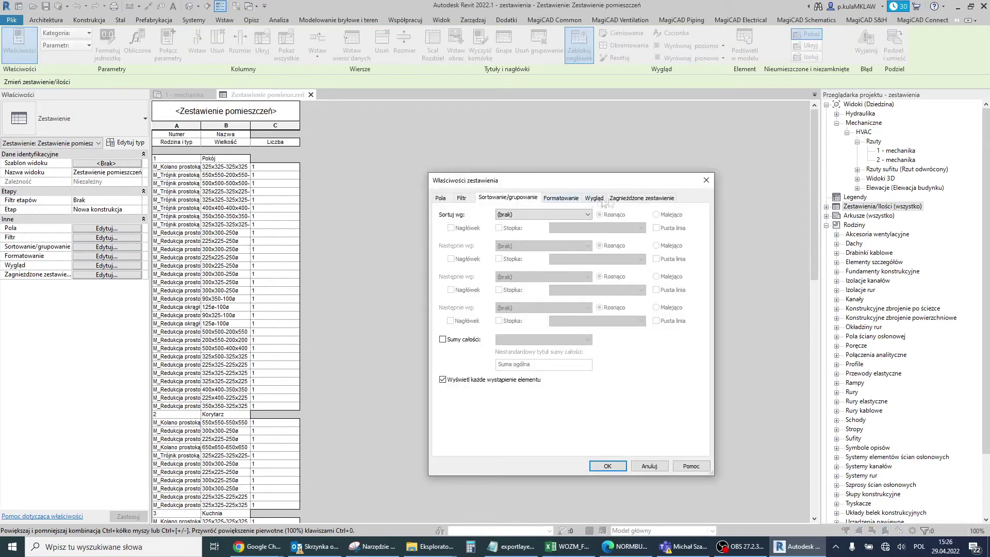
Keep the room sort order unchanged and open the nested duct-fitting schedule properties.
{"action": "left_click", "coordinate": [577, 215]}
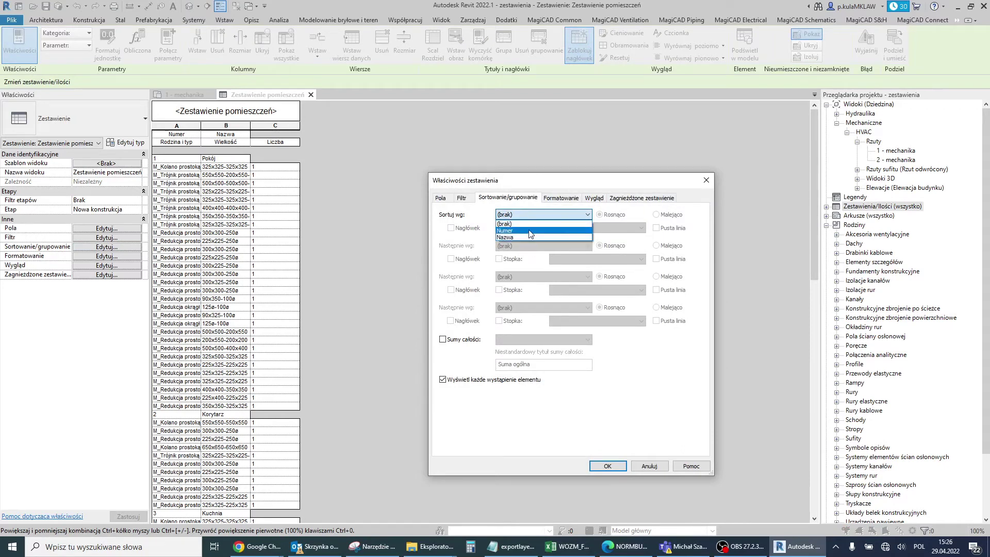
{"action": "left_click", "coordinate": [539, 223]}
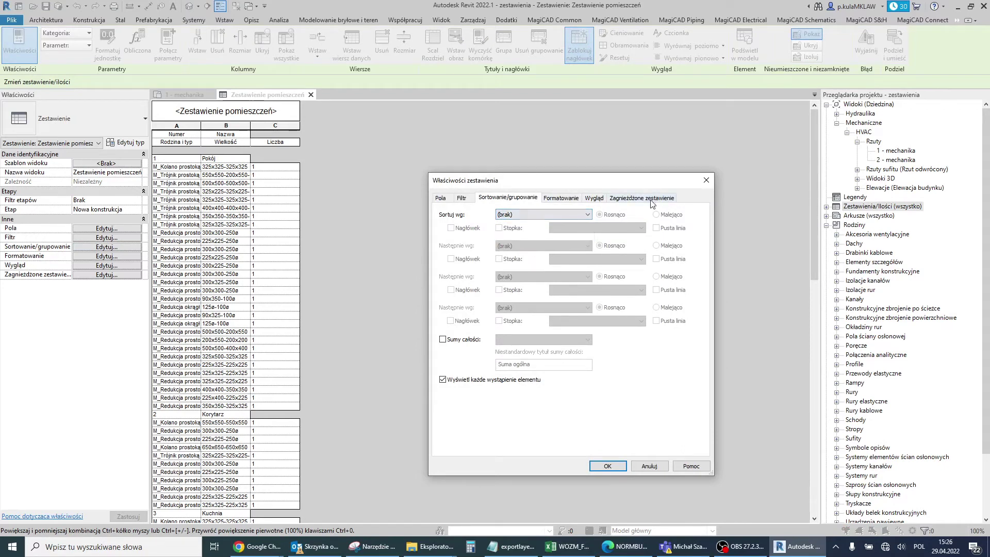
{"action": "left_click", "coordinate": [650, 200]}
{"action": "left_click", "coordinate": [510, 356]}
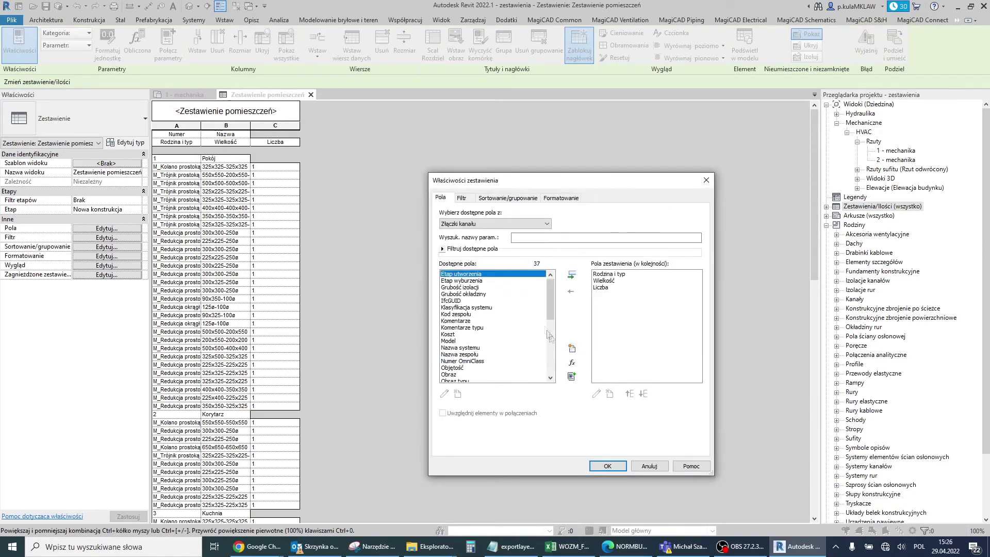
Sort the nested fittings by Rodzina i typ, then Wielkość, and regenerate the schedule.
{"action": "left_click", "coordinate": [517, 200]}
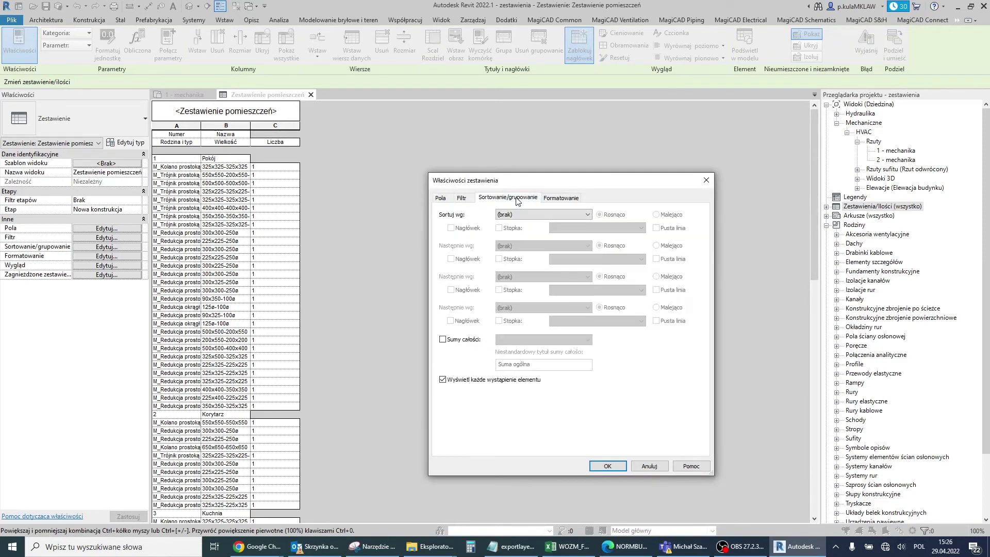
{"action": "left_click", "coordinate": [527, 215]}
{"action": "left_click", "coordinate": [526, 232]}
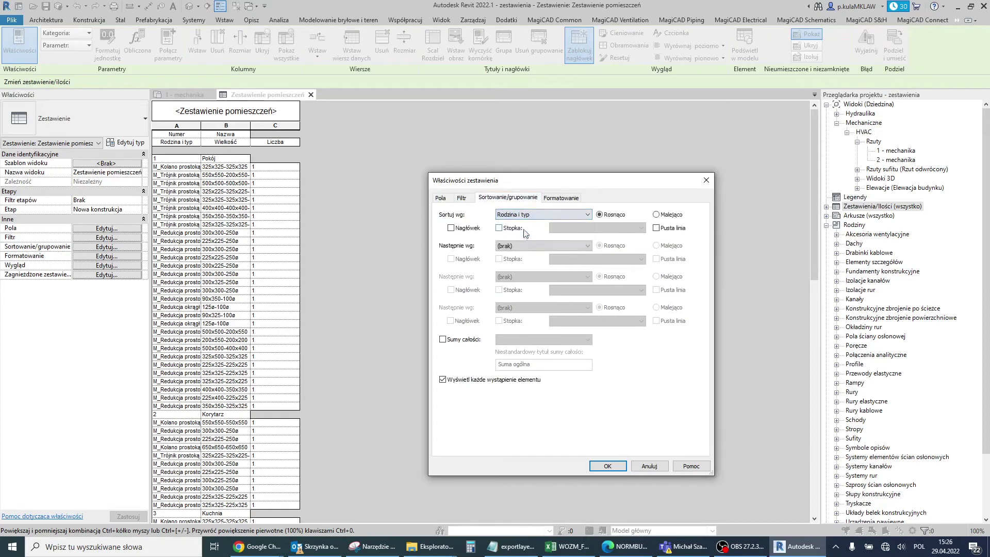
{"action": "left_click", "coordinate": [530, 243]}
{"action": "left_click", "coordinate": [519, 269]}
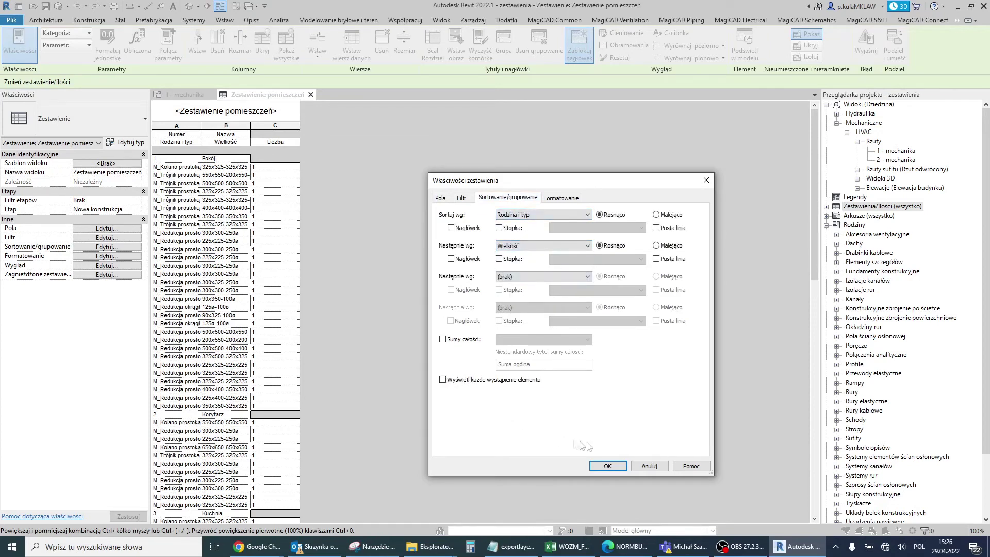
{"action": "left_click", "coordinate": [601, 468]}
{"action": "left_click", "coordinate": [602, 467]}
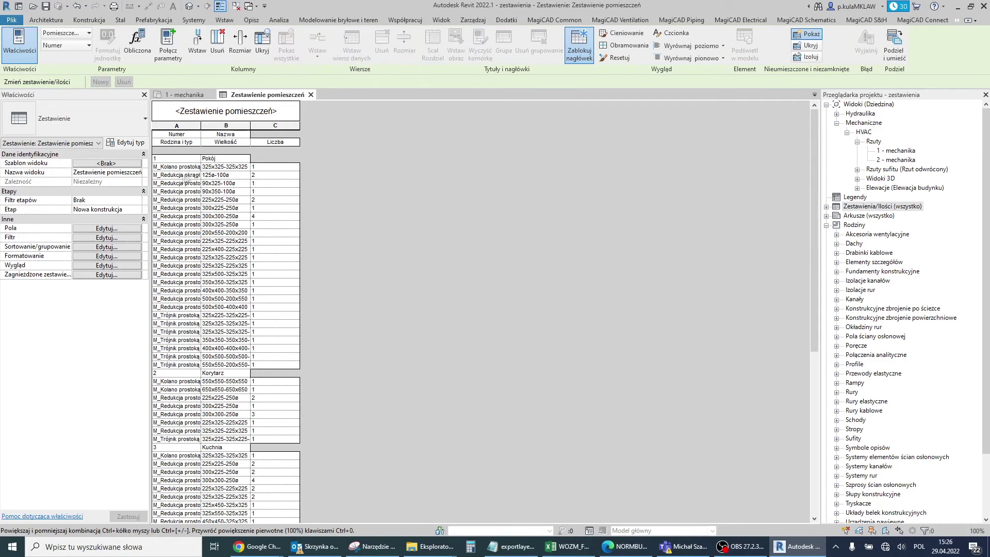
Widen column A so full fitting family names show, then scroll through the schedule.
{"action": "left_click_drag", "start_coordinate": [201, 132], "coordinate": [280, 134]}
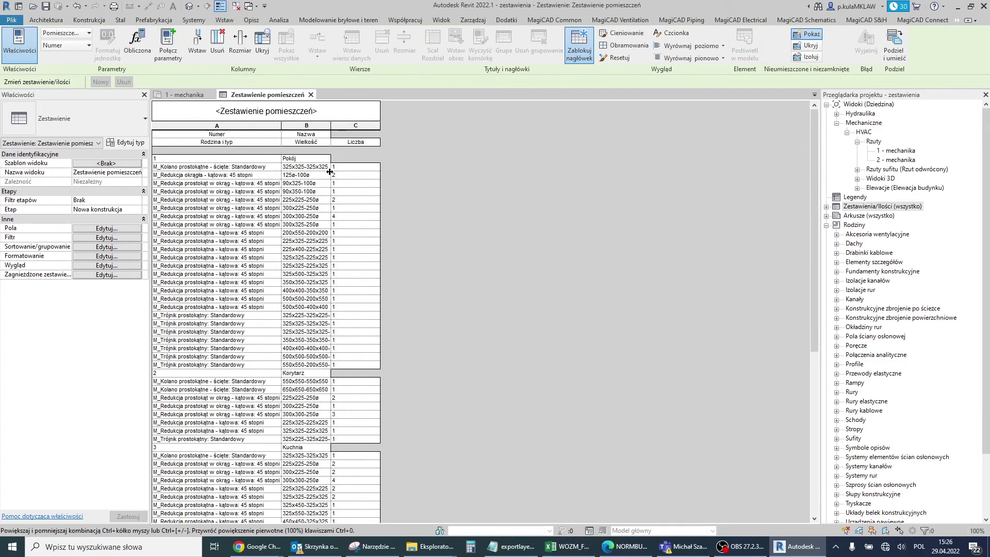
{"action": "left_click_drag", "start_coordinate": [282, 123], "coordinate": [314, 124]}
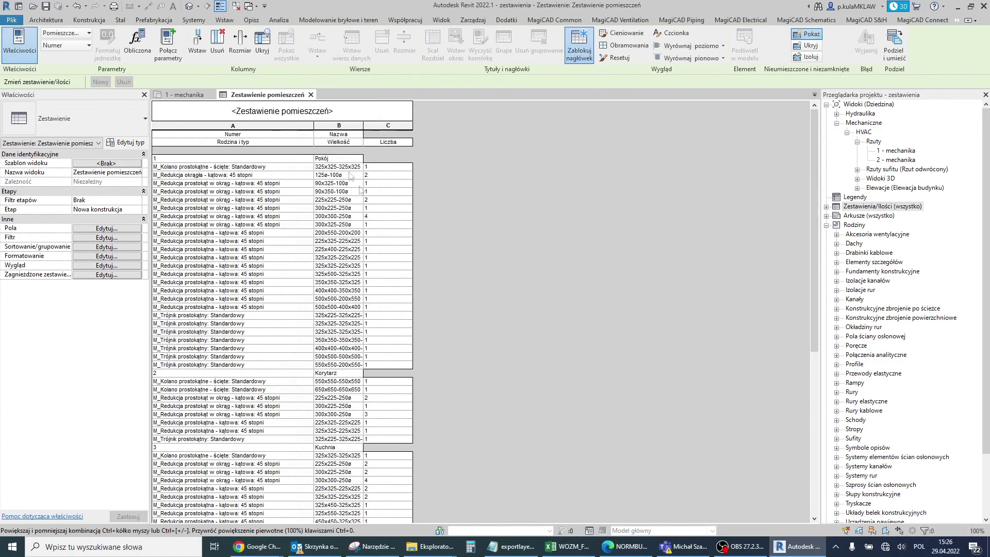
{"action": "scroll", "coordinate": [398, 243], "scroll_direction": "down", "scroll_amount": 2}
{"action": "scroll", "coordinate": [398, 243], "scroll_direction": "down", "scroll_amount": 3}
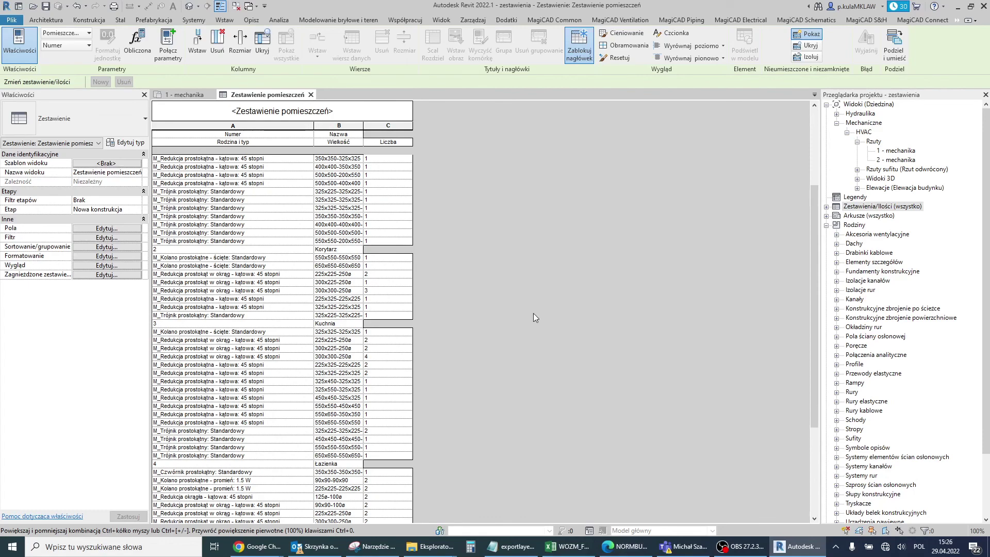